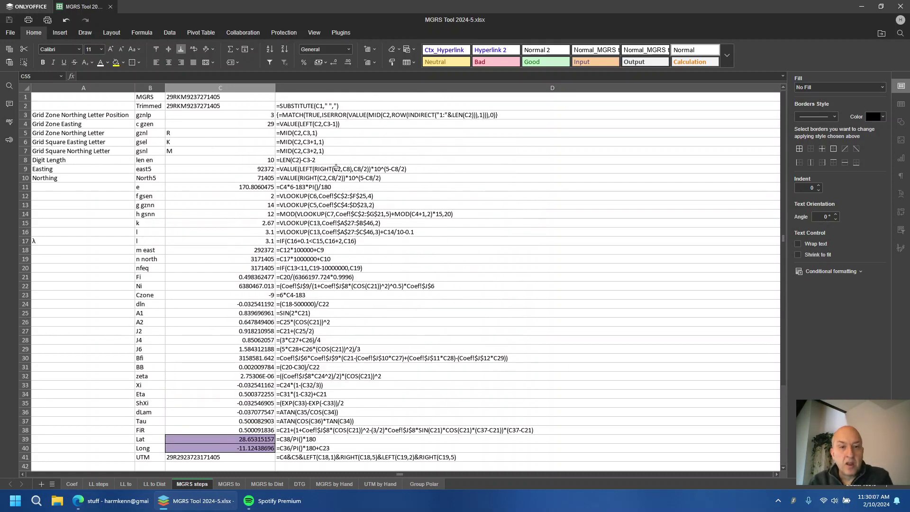
Review the MGRS to latitude/longitude conversion formulas on the MGRS steps sheet, from the trimmed input down to the UTM row
{"action": "scroll", "coordinate": [300, 432], "scroll_direction": "down", "scroll_amount": 1}
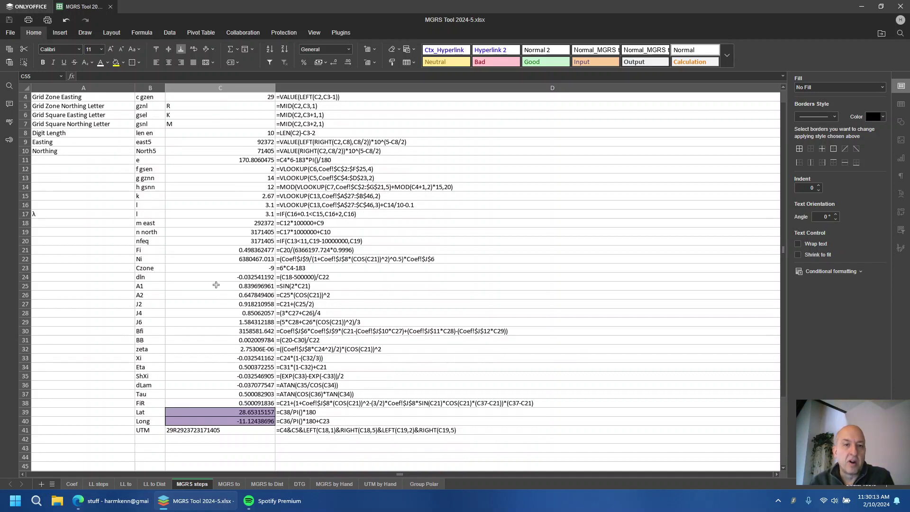
{"action": "scroll", "coordinate": [205, 281], "scroll_direction": "up", "scroll_amount": 1}
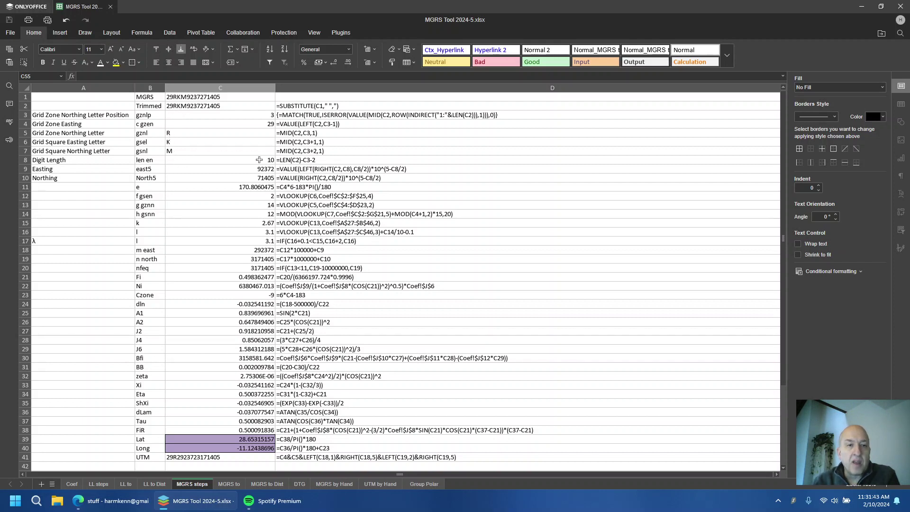
{"action": "scroll", "coordinate": [259, 159], "scroll_direction": "down", "scroll_amount": 1}
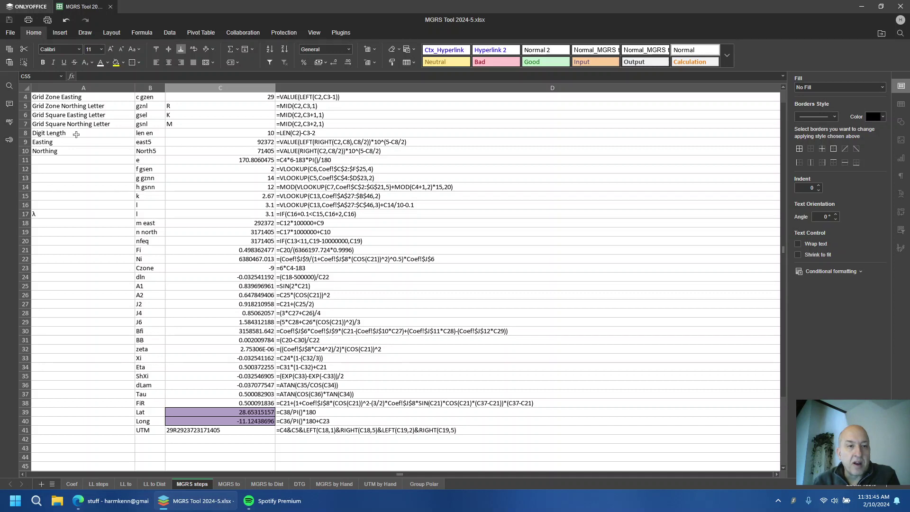
{"action": "scroll", "coordinate": [244, 141], "scroll_direction": "up", "scroll_amount": 1}
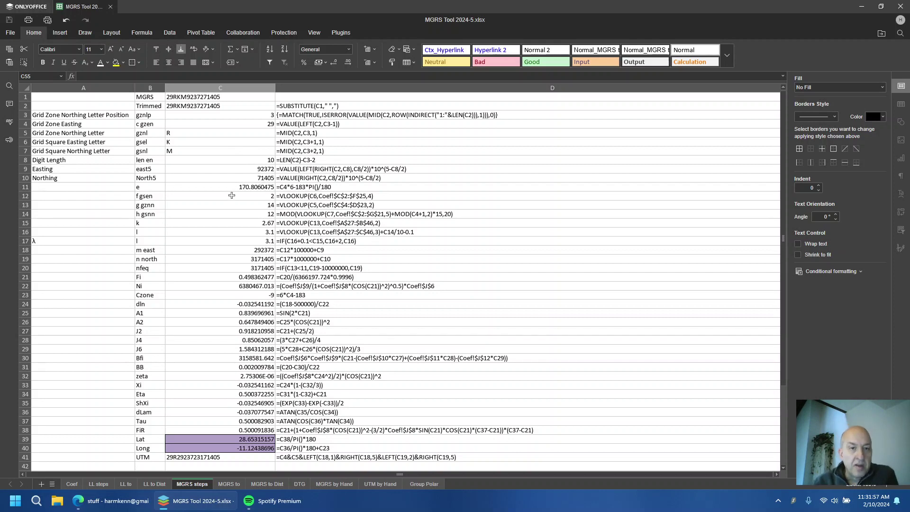
{"action": "scroll", "coordinate": [219, 174], "scroll_direction": "down", "scroll_amount": 1}
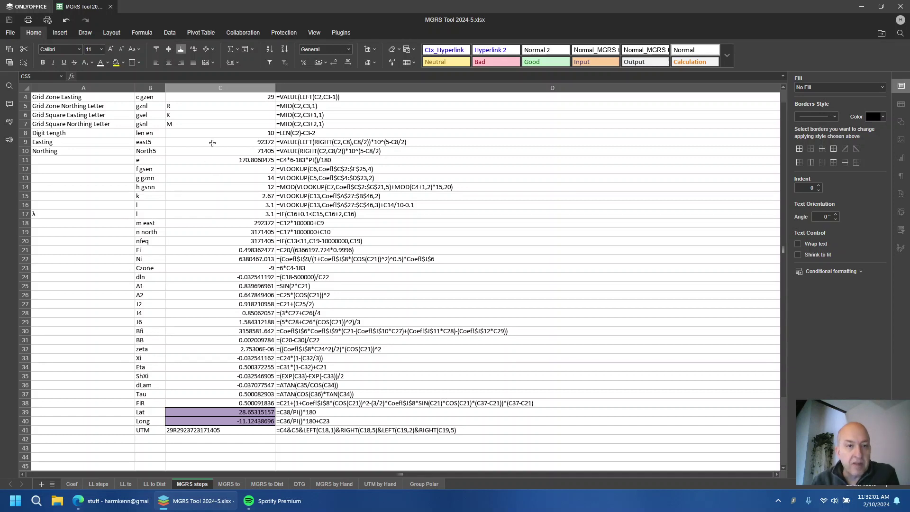
{"action": "scroll", "coordinate": [212, 158], "scroll_direction": "up", "scroll_amount": 1}
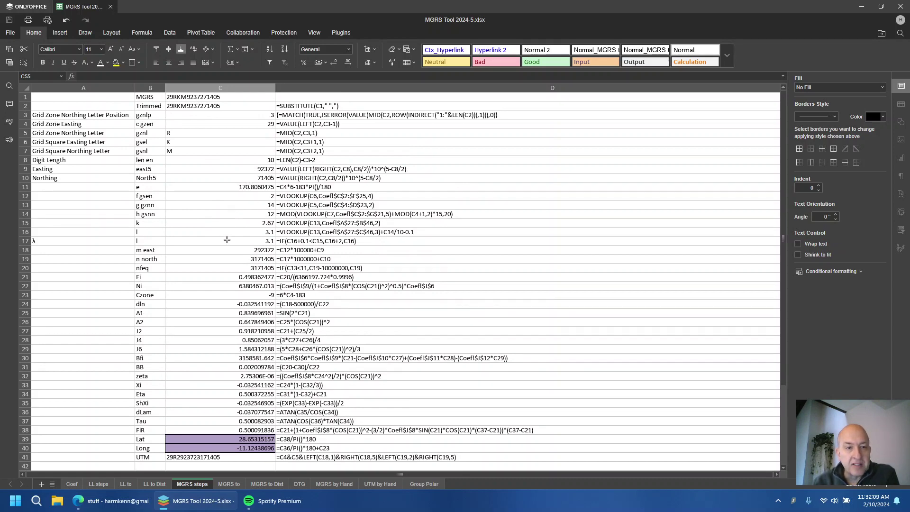
{"action": "scroll", "coordinate": [224, 240], "scroll_direction": "down", "scroll_amount": 1}
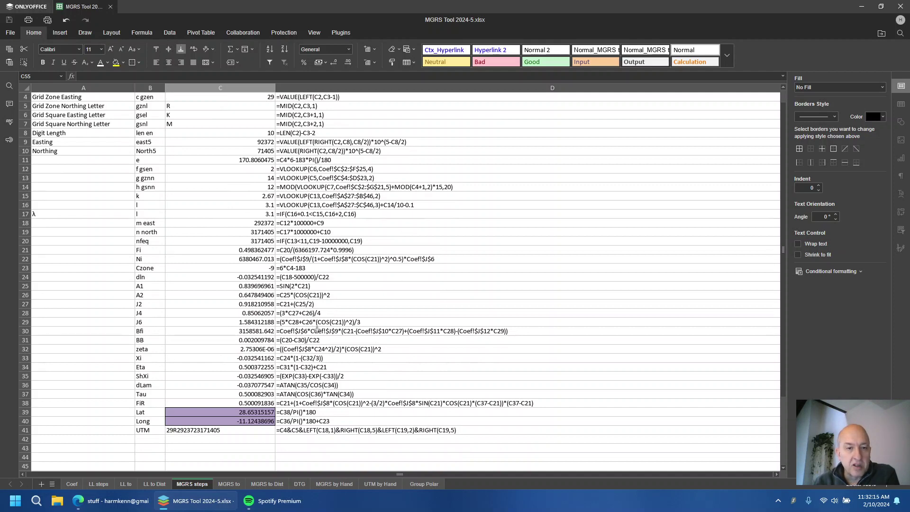
Highlight the m east and n north values in C18:C19 with a yellow fill
{"action": "left_click", "coordinate": [214, 222]}
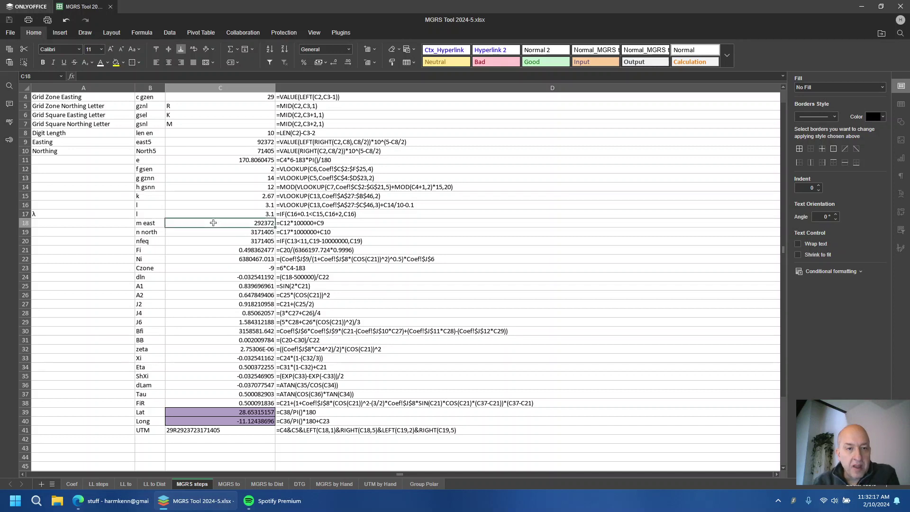
{"action": "left_click", "coordinate": [220, 233], "text": "shift"}
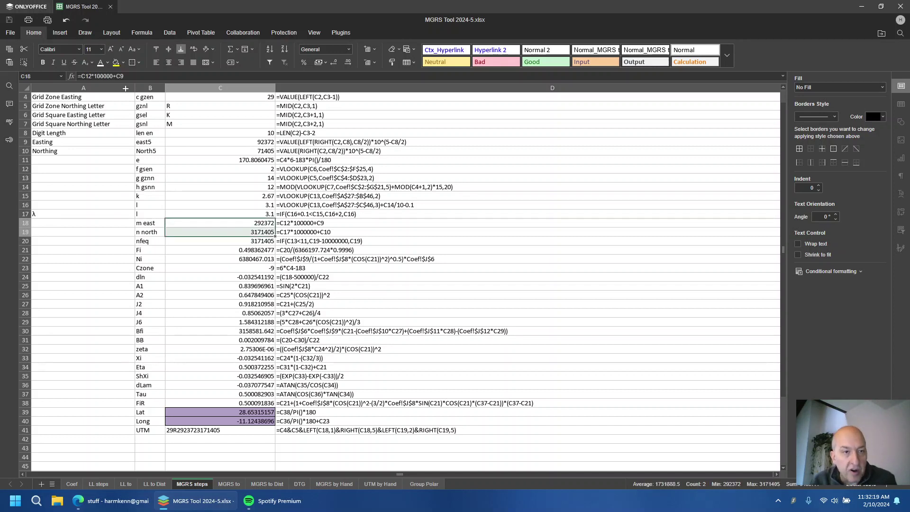
{"action": "left_click", "coordinate": [116, 63]}
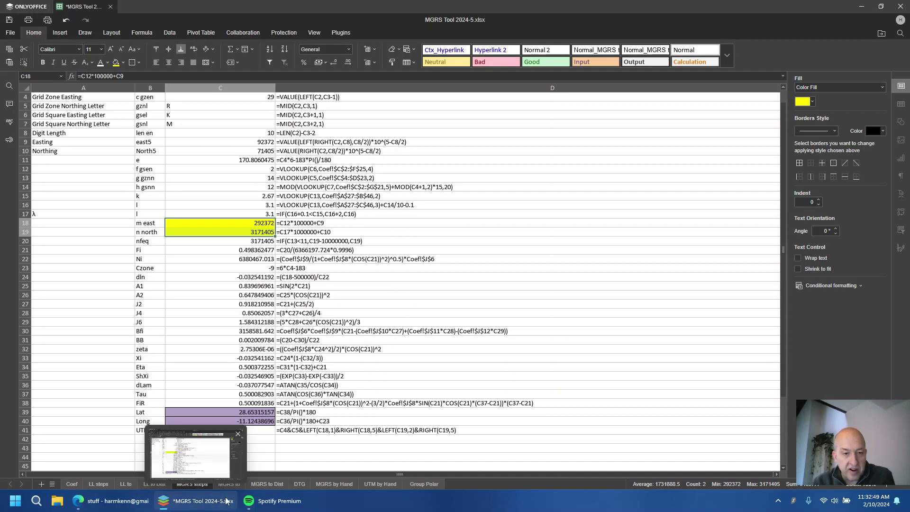
On the MGRS to sheet, hide the calculation columns from North5 (J) through Bfi (AD)
{"action": "left_click", "coordinate": [229, 483]}
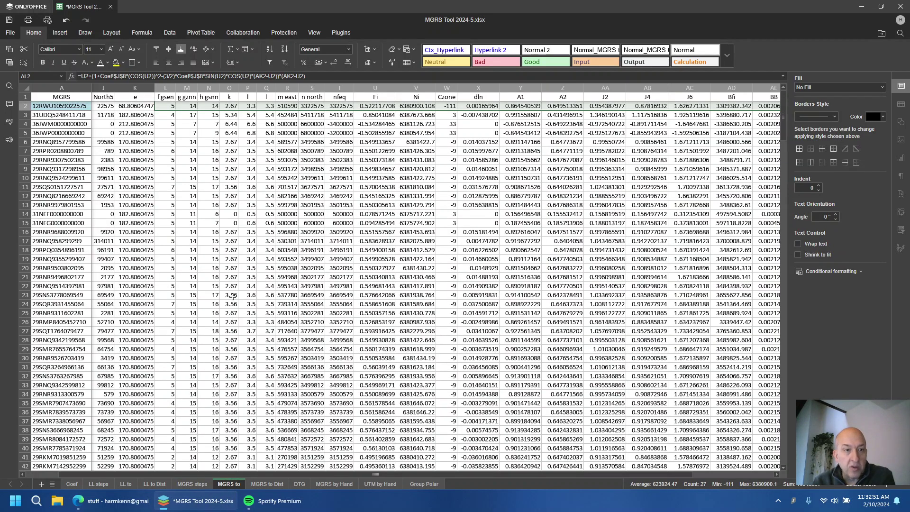
{"action": "left_click", "coordinate": [108, 87]}
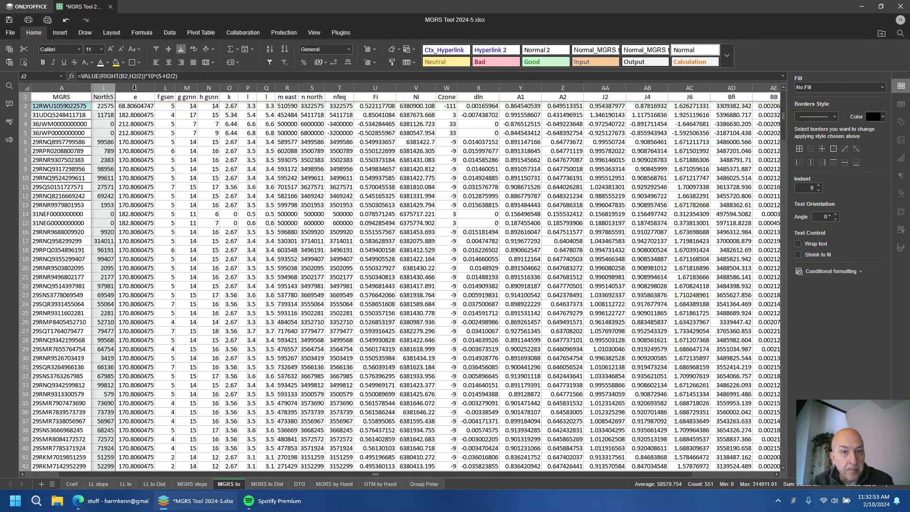
{"action": "left_click", "coordinate": [732, 88], "text": "shift"}
{"action": "right_click", "coordinate": [734, 90]}
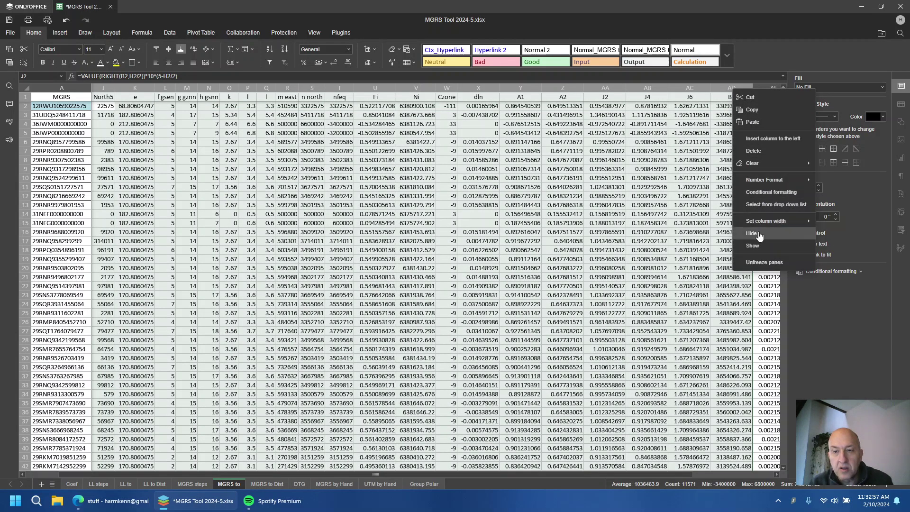
{"action": "key", "text": "Return"}
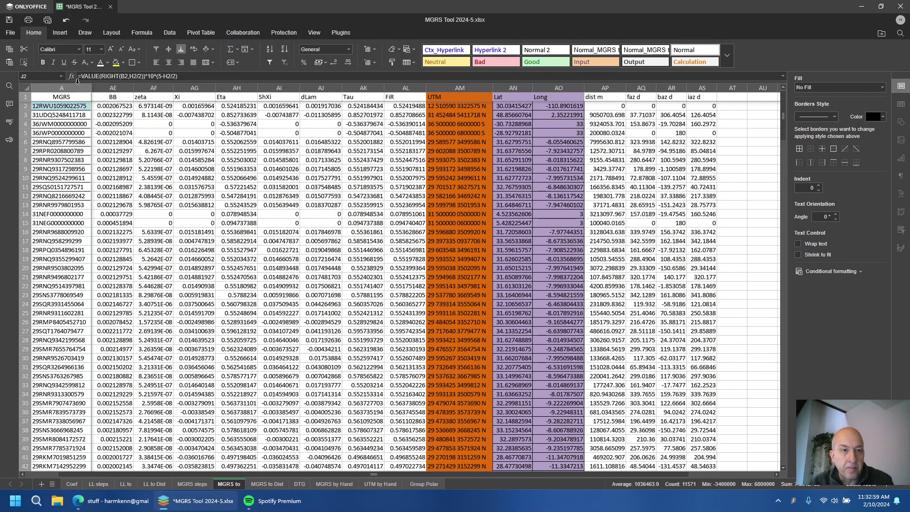
Hide the remaining calculation columns from BB (AE) through FiR (AL), directly before the UTM column
{"action": "left_click", "coordinate": [107, 86]}
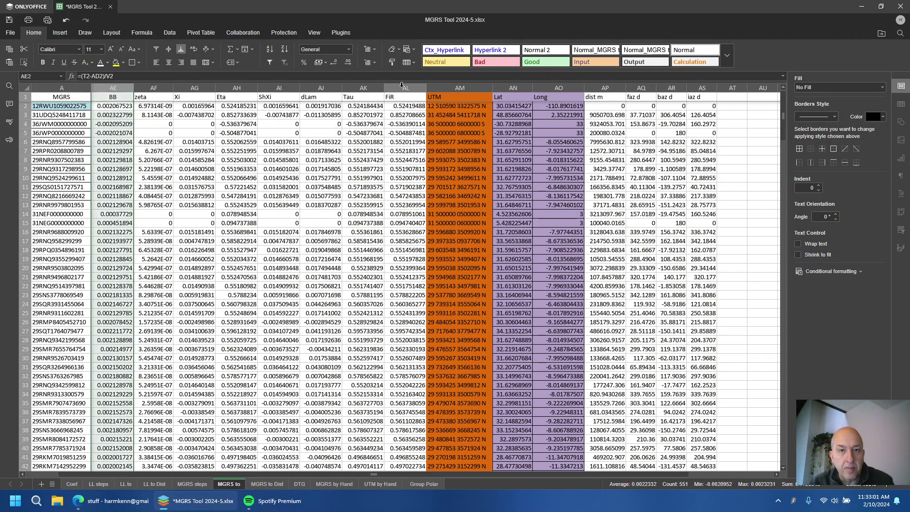
{"action": "left_click", "coordinate": [401, 86], "text": "shift"}
{"action": "right_click", "coordinate": [401, 86]}
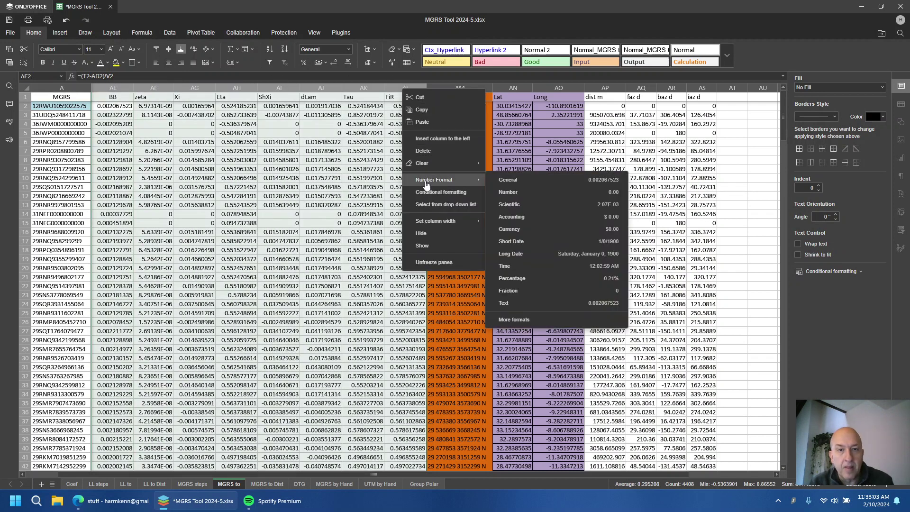
{"action": "left_click", "coordinate": [421, 234]}
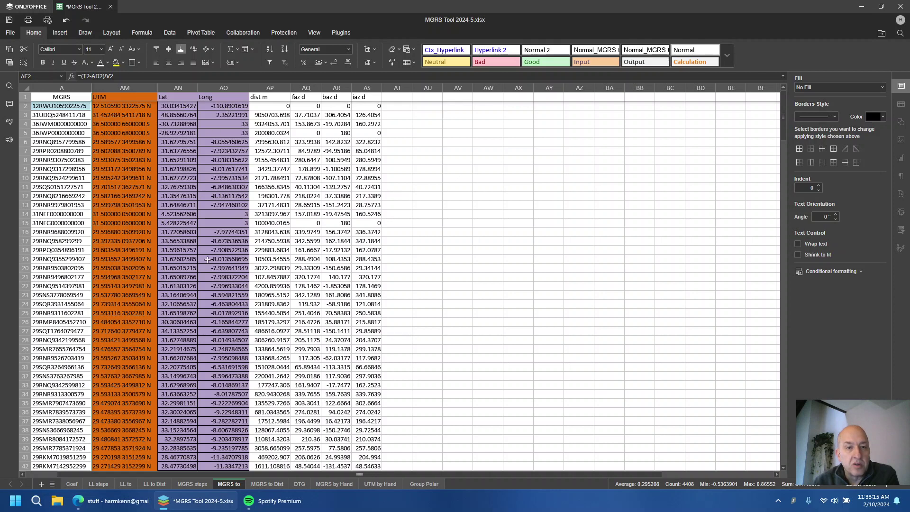
On the MGRS to Dist sheet, hide columns C through BV, from lat r to iaz d
{"action": "left_click", "coordinate": [266, 484]}
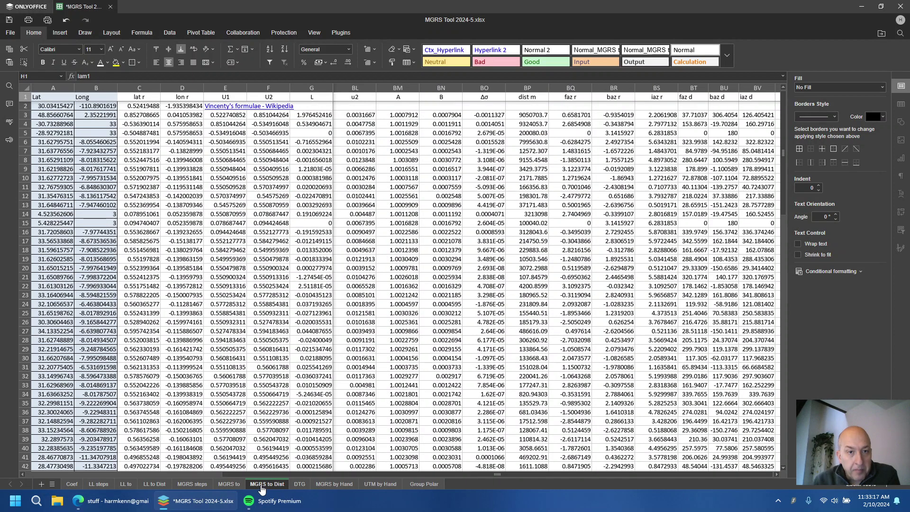
{"action": "left_click", "coordinate": [138, 88]}
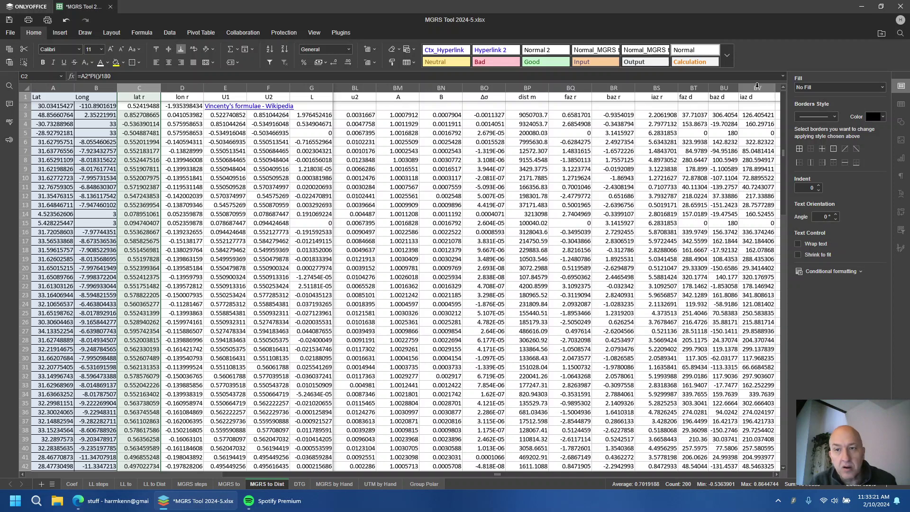
{"action": "left_click", "coordinate": [757, 88], "text": "shift"}
{"action": "right_click", "coordinate": [758, 90]}
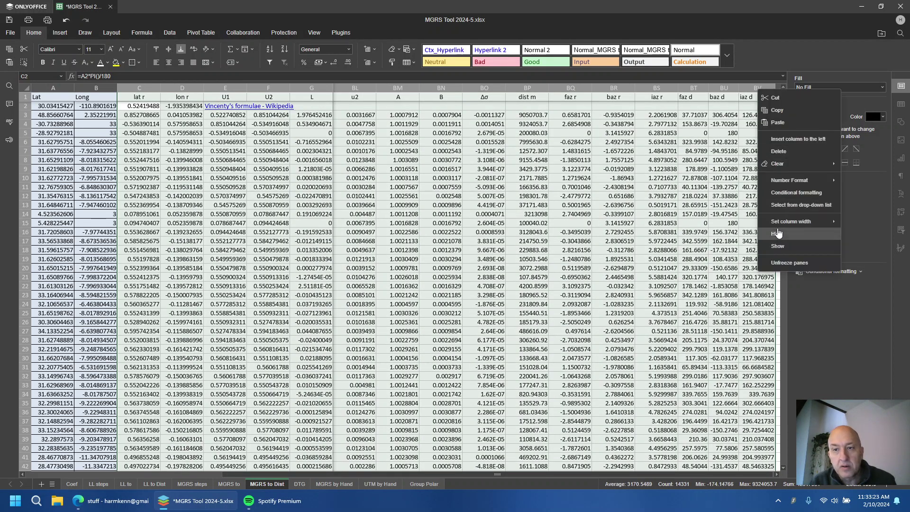
{"action": "left_click", "coordinate": [776, 232]}
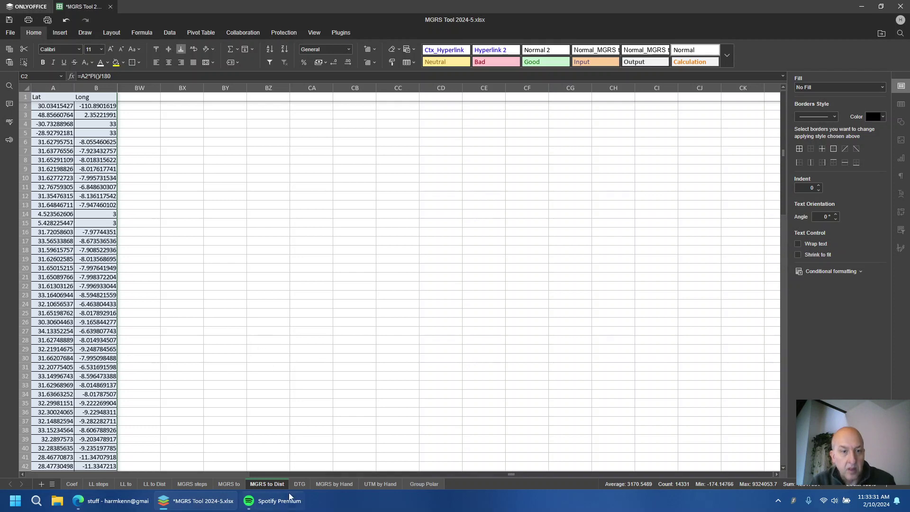
View the MGRS by Hand sheet, and on the UTM by Hand sheet hide the Trimmed column B
{"action": "left_click", "coordinate": [334, 484]}
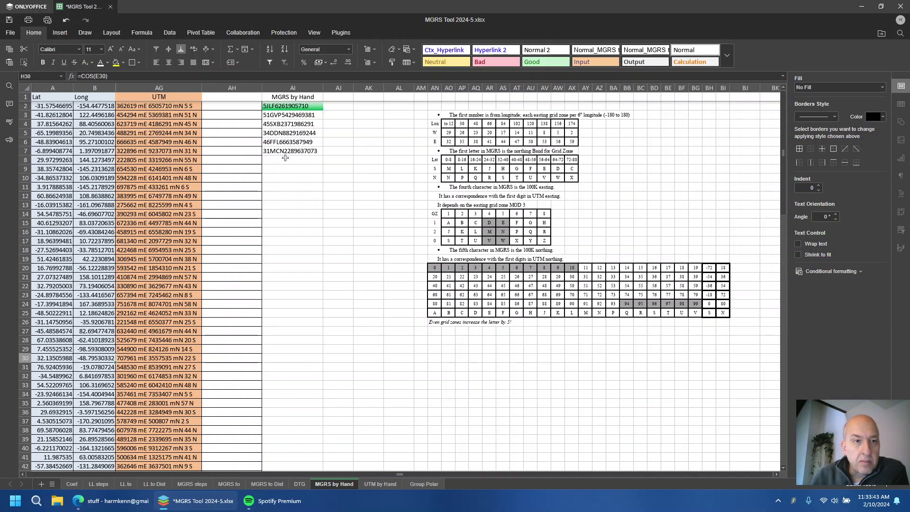
{"action": "left_click", "coordinate": [379, 484]}
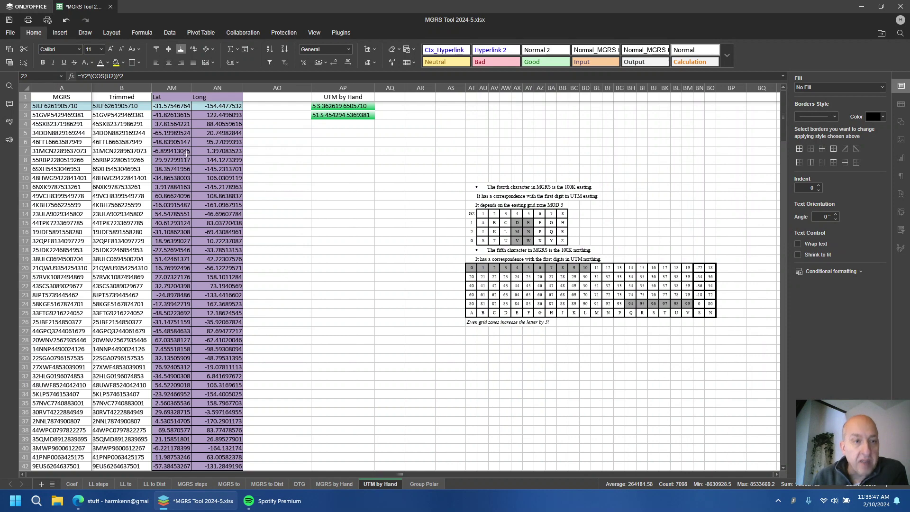
{"action": "left_click", "coordinate": [131, 87]}
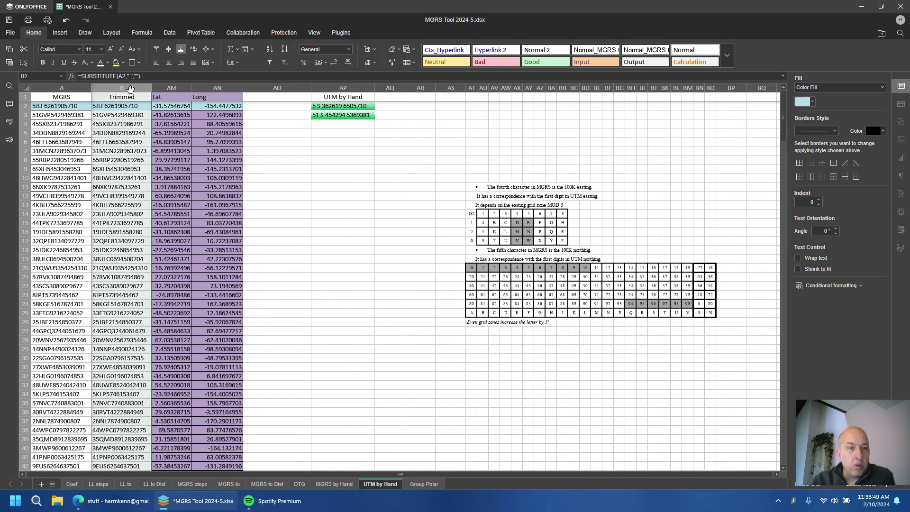
{"action": "right_click", "coordinate": [131, 85]}
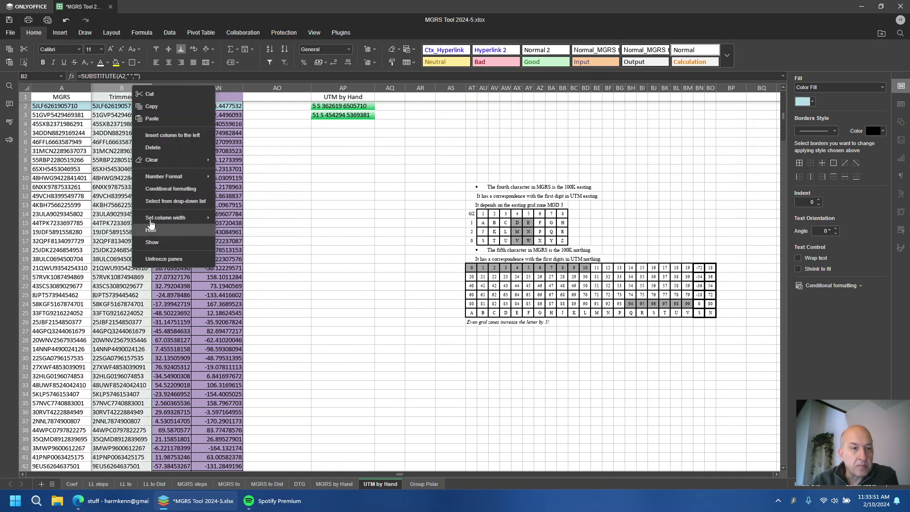
{"action": "left_click", "coordinate": [152, 229]}
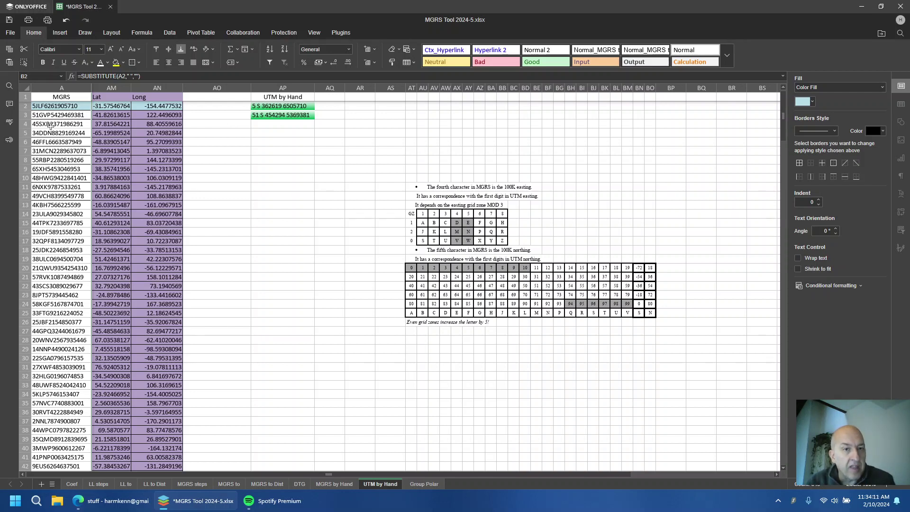
{"action": "left_click", "coordinate": [270, 124]}
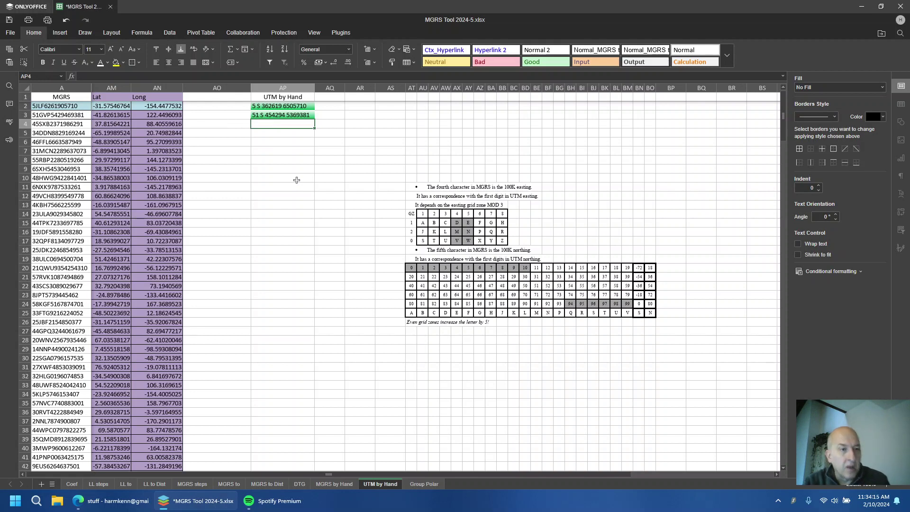
{"action": "type", "text": "45 N"}
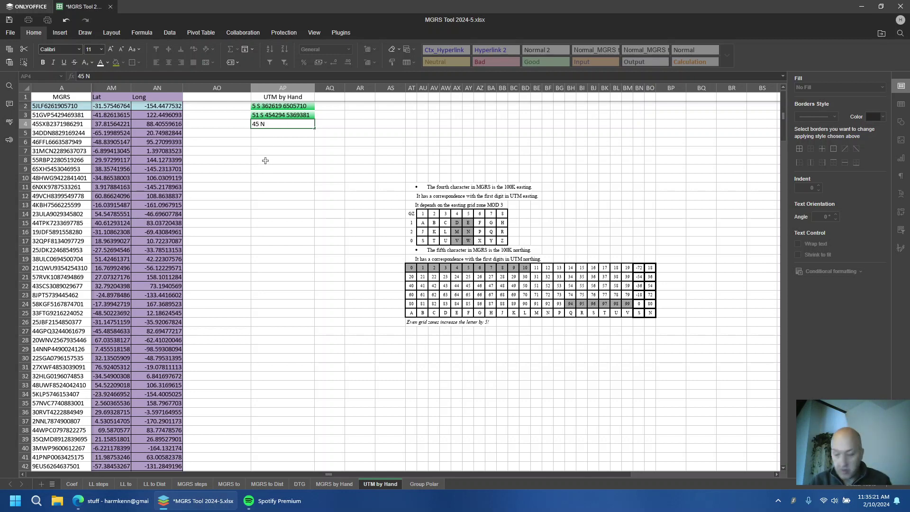
{"action": "type", "text": "6"}
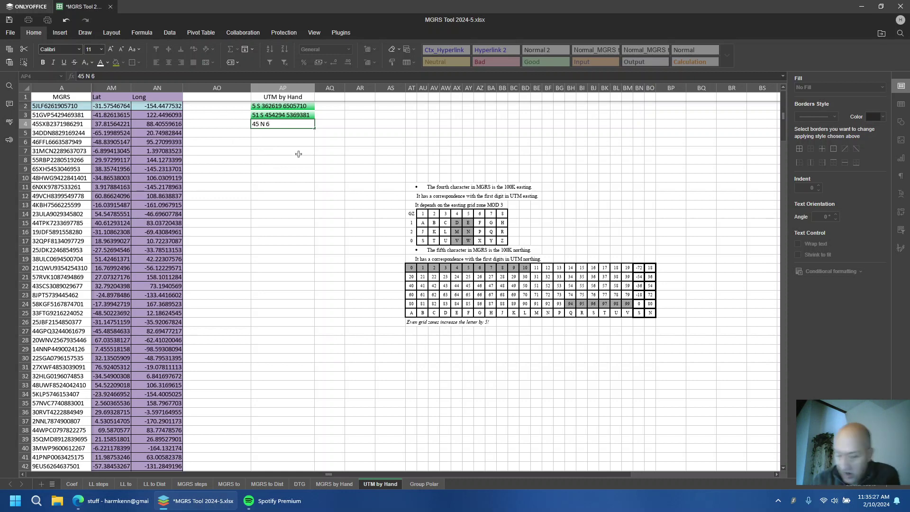
{"action": "type", "text": "23"}
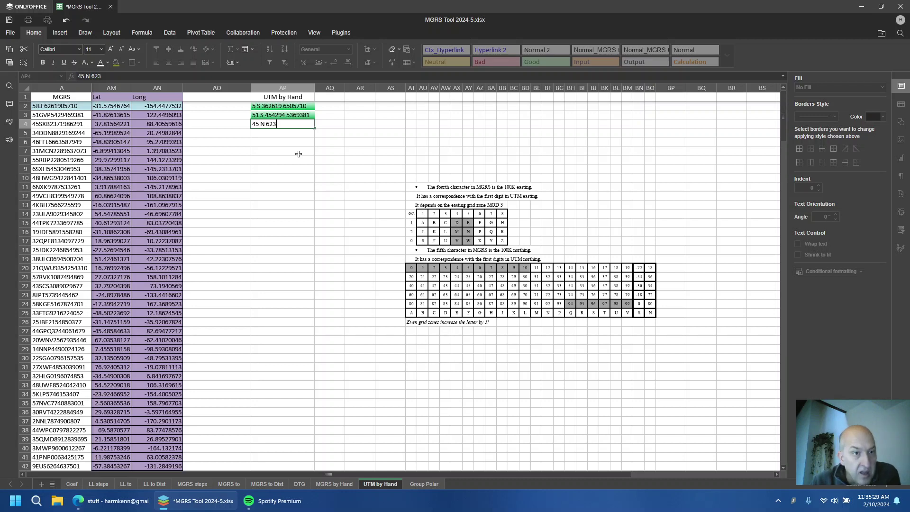
{"action": "type", "text": "719"}
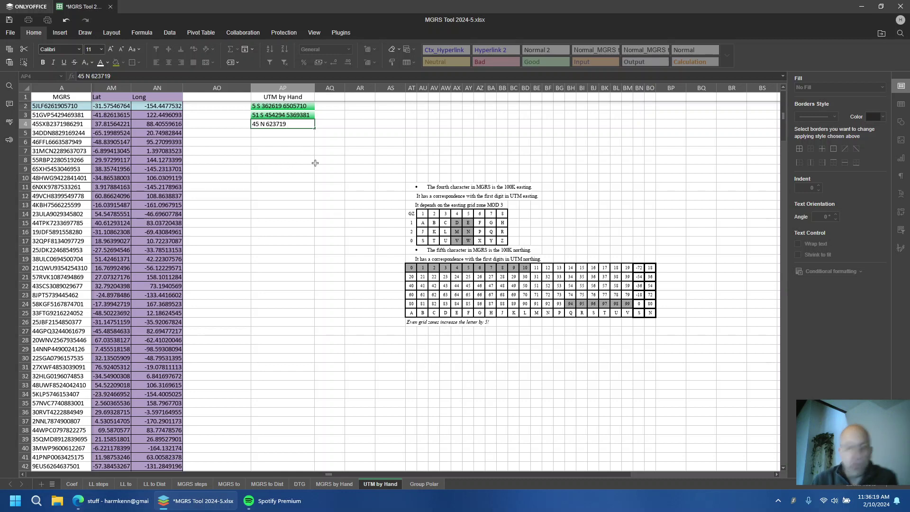
{"action": "type", "text": "1"}
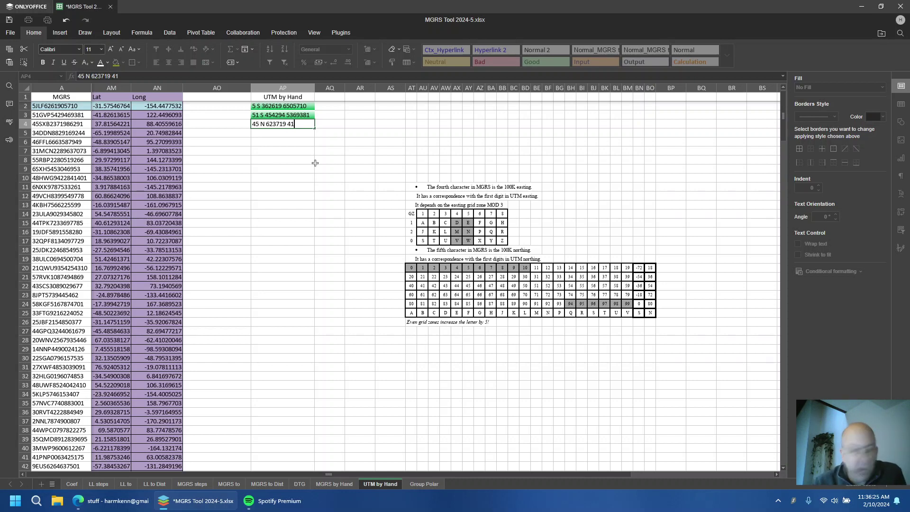
{"action": "type", "text": "86"}
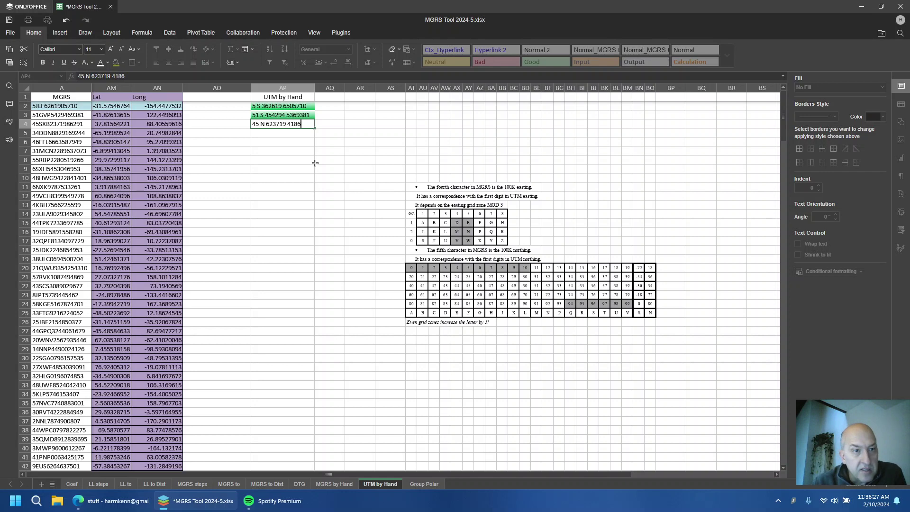
{"action": "type", "text": "291"}
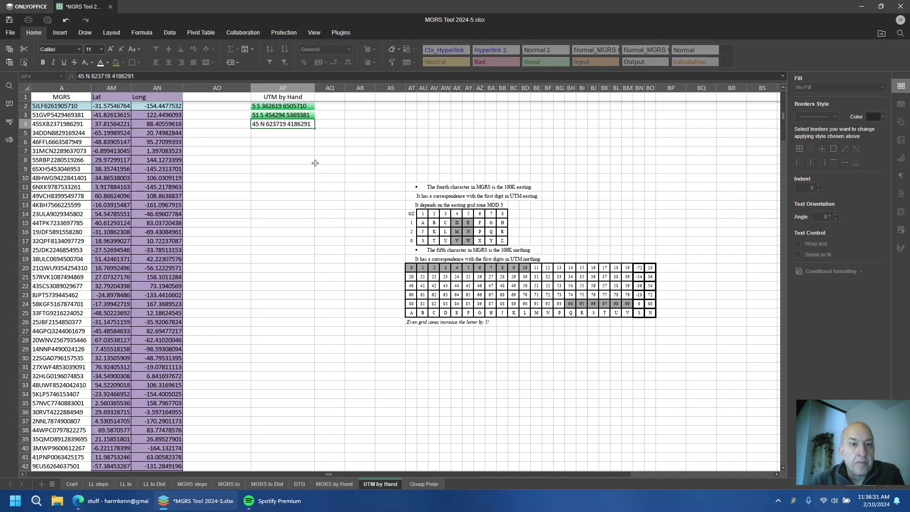
{"action": "key", "text": "Return"}
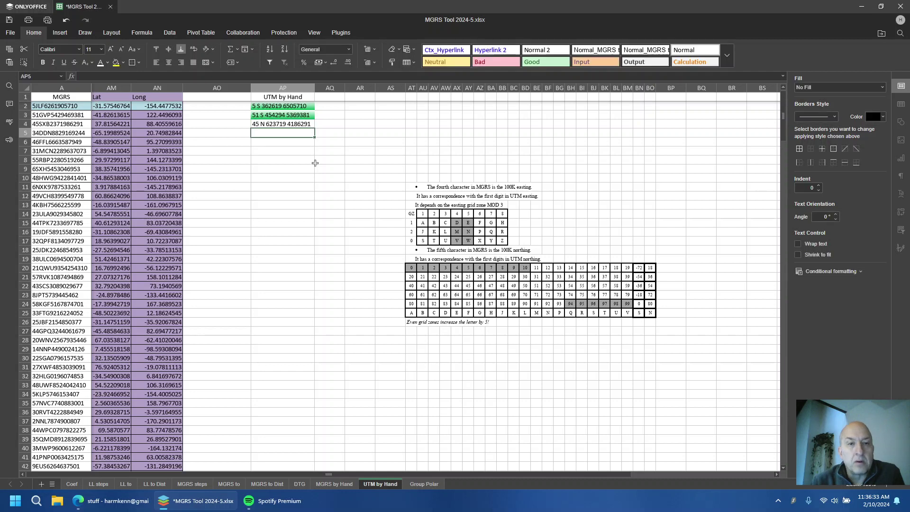
Reveal the formula-computed UTM coordinate in AO4 by changing its font colour to black
{"action": "left_click", "coordinate": [258, 124]}
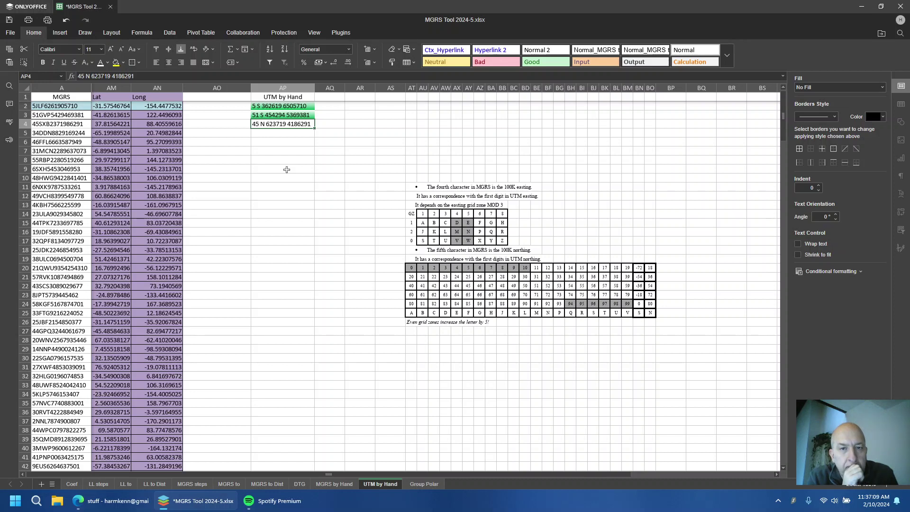
{"action": "left_click", "coordinate": [219, 123]}
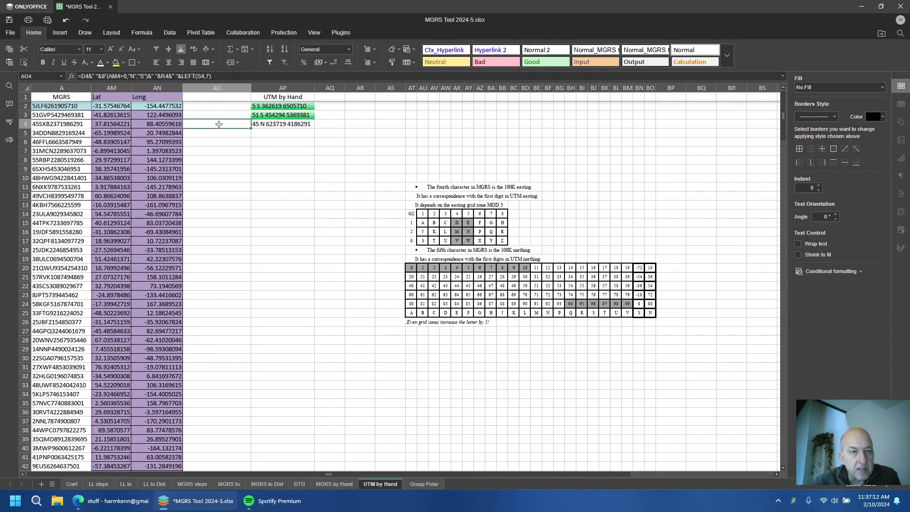
{"action": "left_click", "coordinate": [107, 63]}
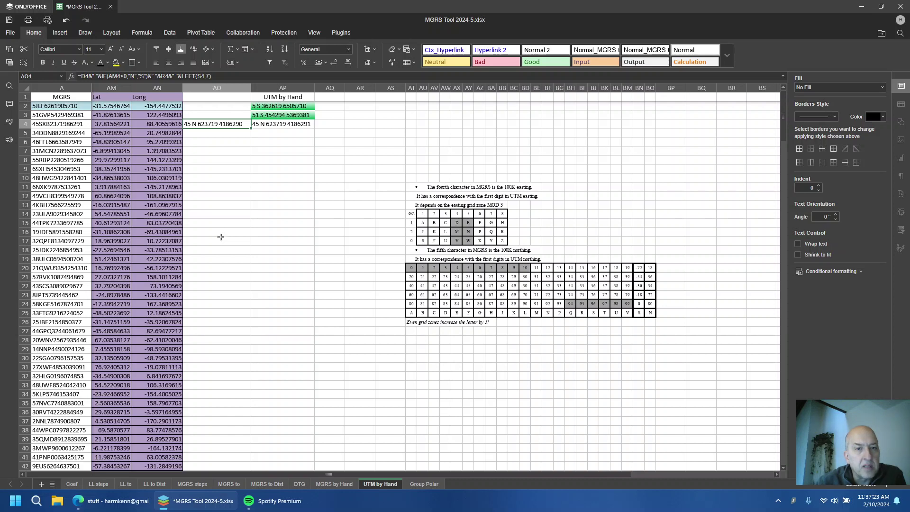
{"action": "left_click", "coordinate": [309, 124]}
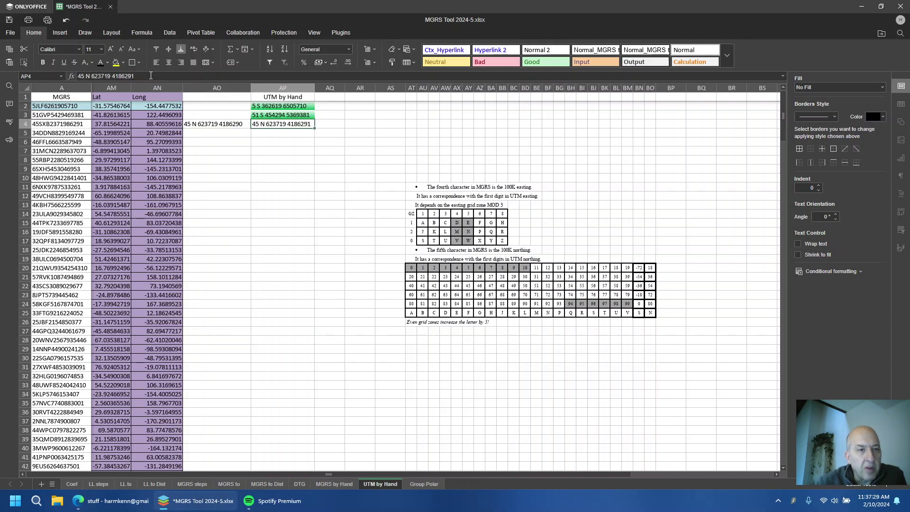
{"action": "left_click", "coordinate": [81, 123]}
{"action": "left_click", "coordinate": [184, 74]}
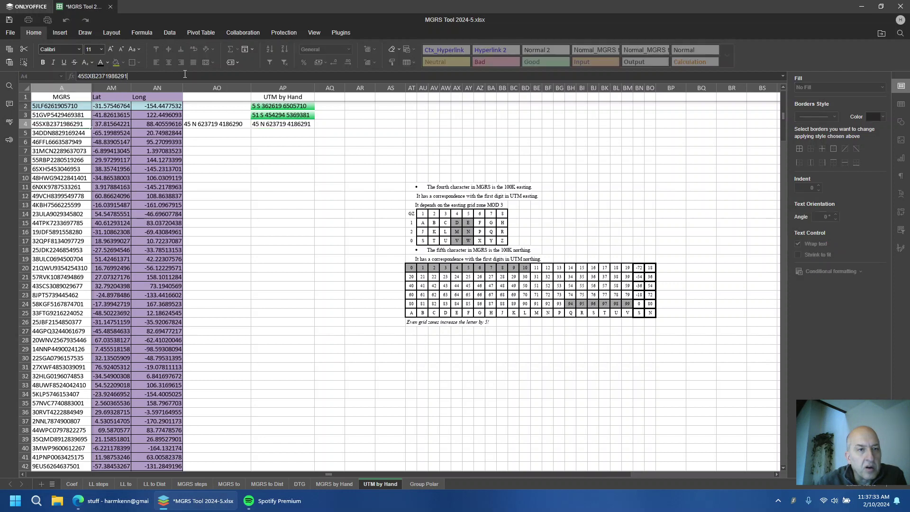
{"action": "key", "text": "BackSpace"}
{"action": "type", "text": "0"}
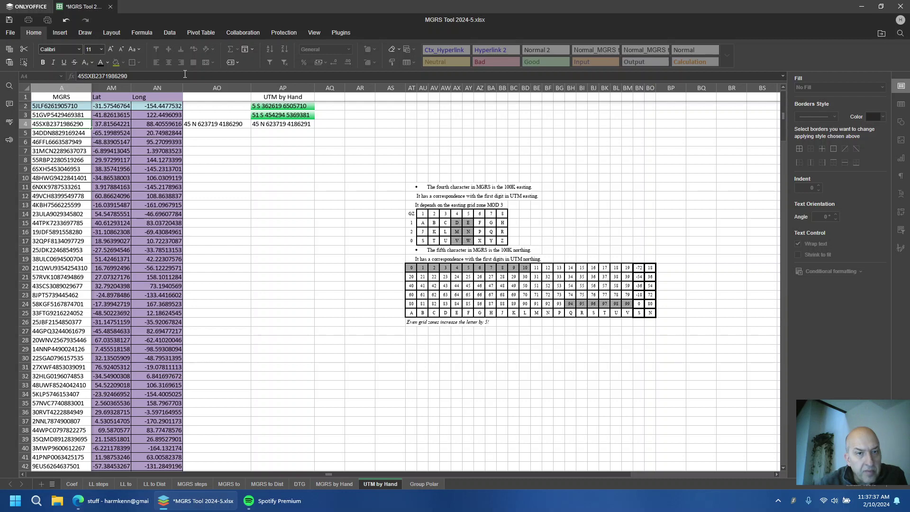
{"action": "key", "text": "Return"}
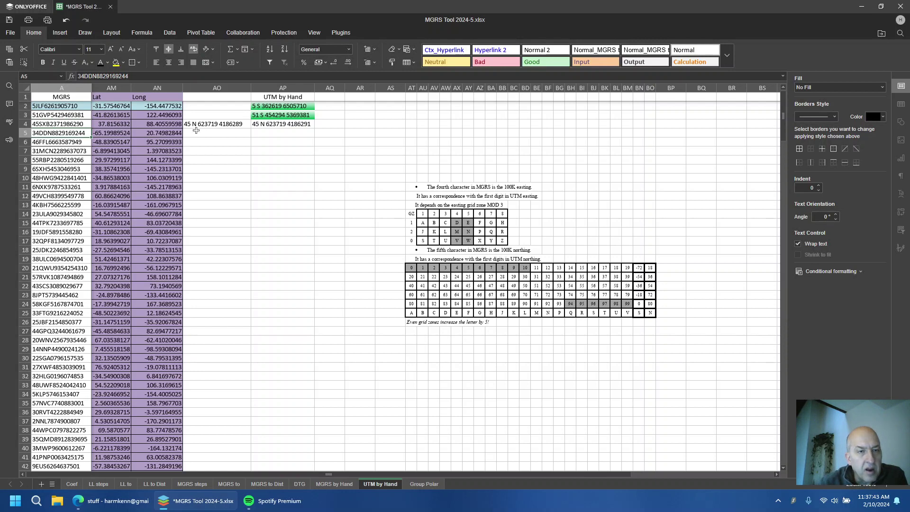
{"action": "left_click", "coordinate": [59, 124]}
{"action": "left_click", "coordinate": [156, 76]}
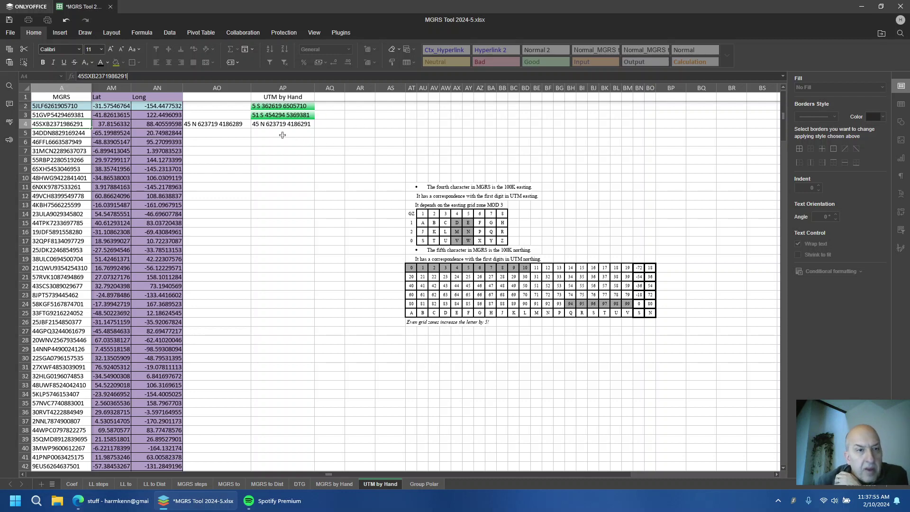
{"action": "key", "text": "Return"}
{"action": "left_click", "coordinate": [293, 124]}
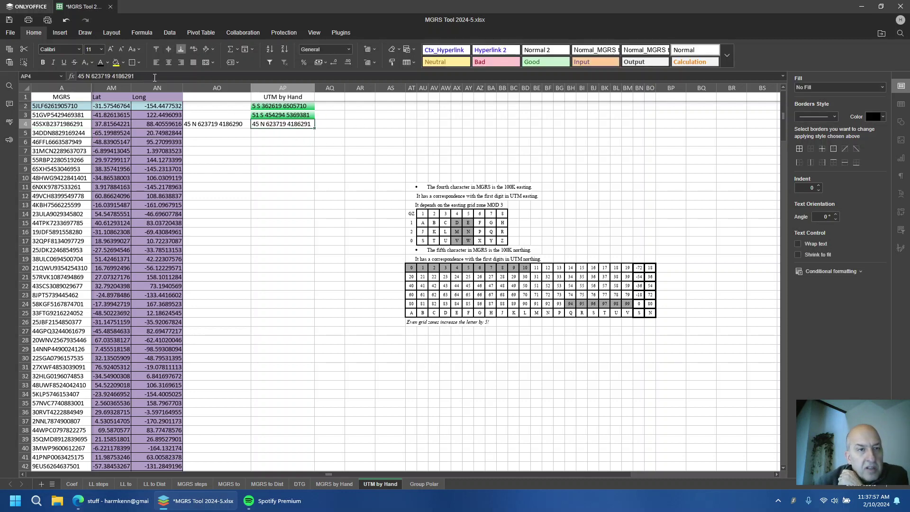
{"action": "left_click", "coordinate": [207, 79]}
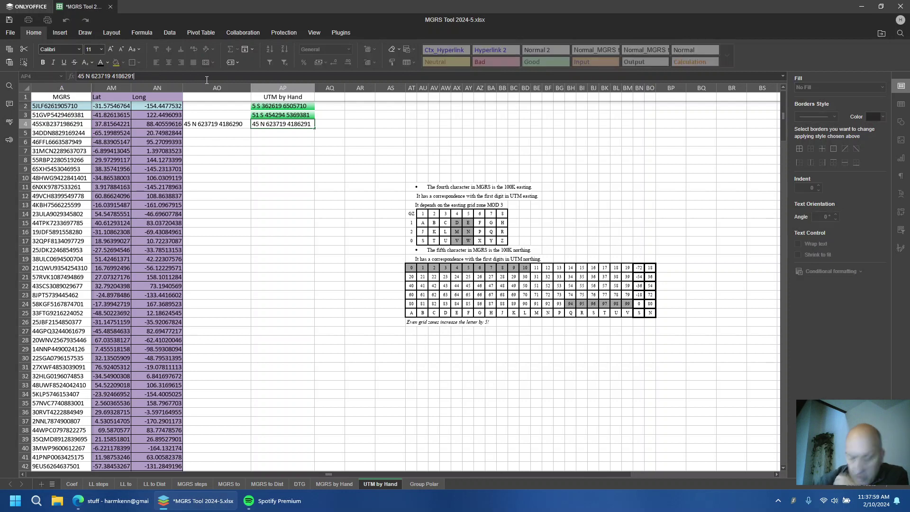
{"action": "type", "text": "0"}
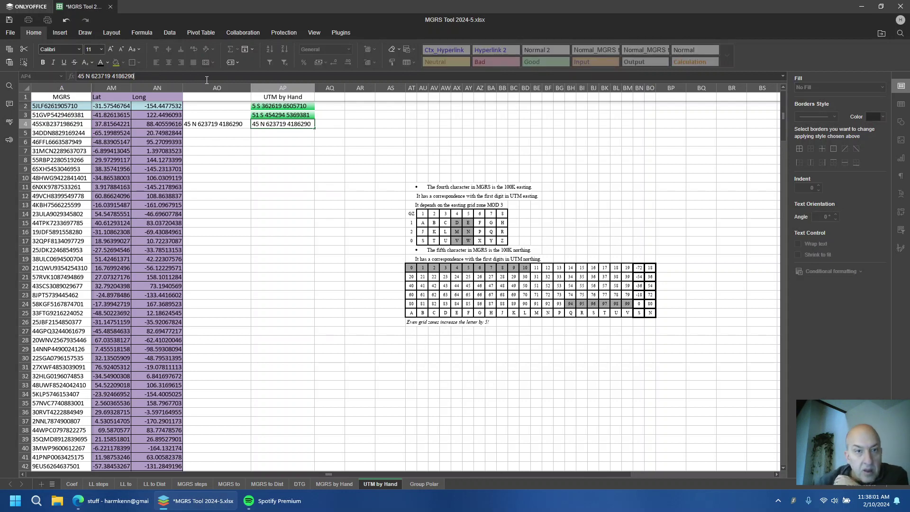
{"action": "key", "text": "Return"}
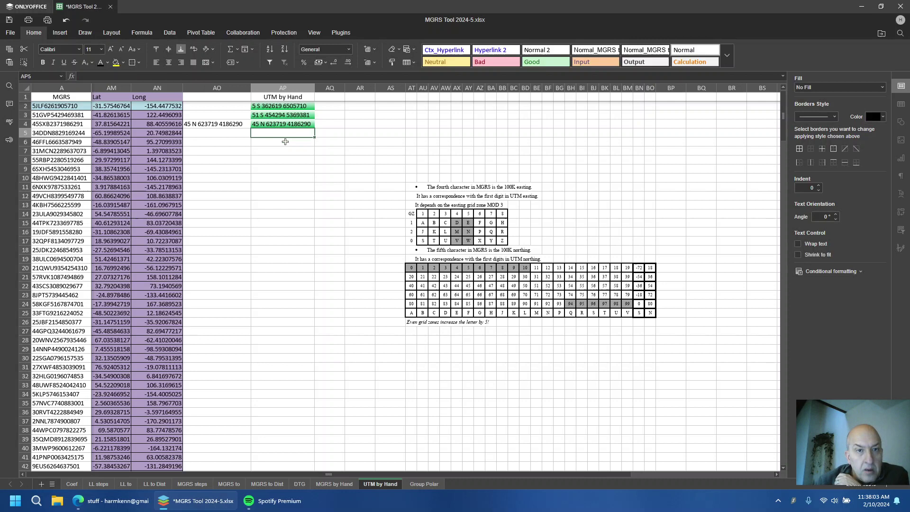
Hide the computed UTM coordinate in AO4 again by setting its font colour to white
{"action": "left_click", "coordinate": [226, 123]}
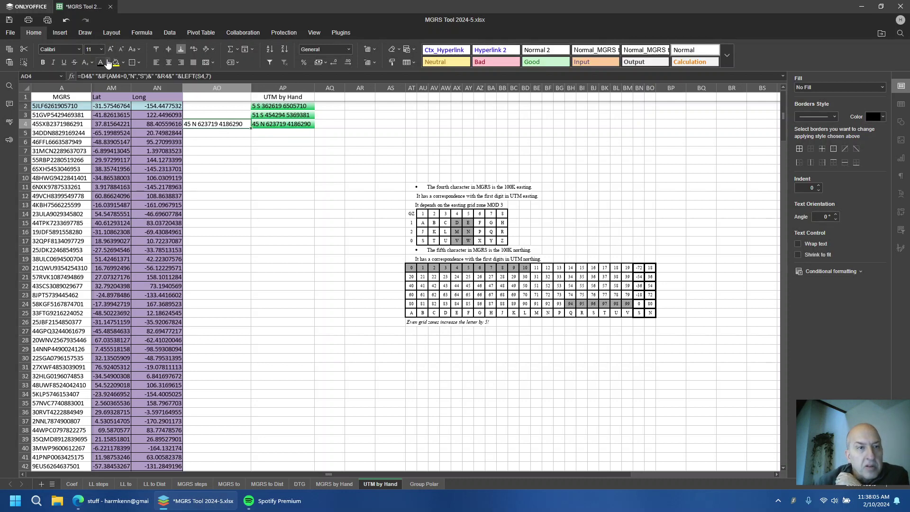
{"action": "left_click", "coordinate": [108, 62]}
{"action": "left_click", "coordinate": [105, 100]}
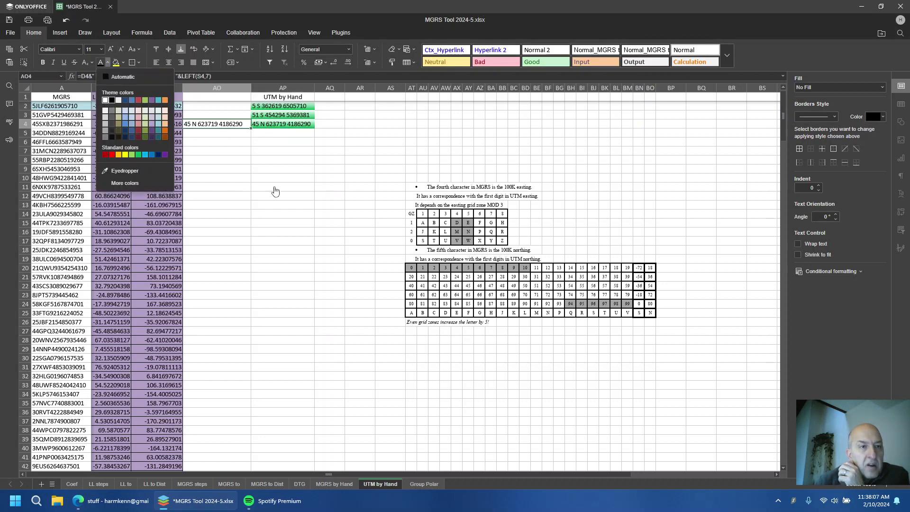